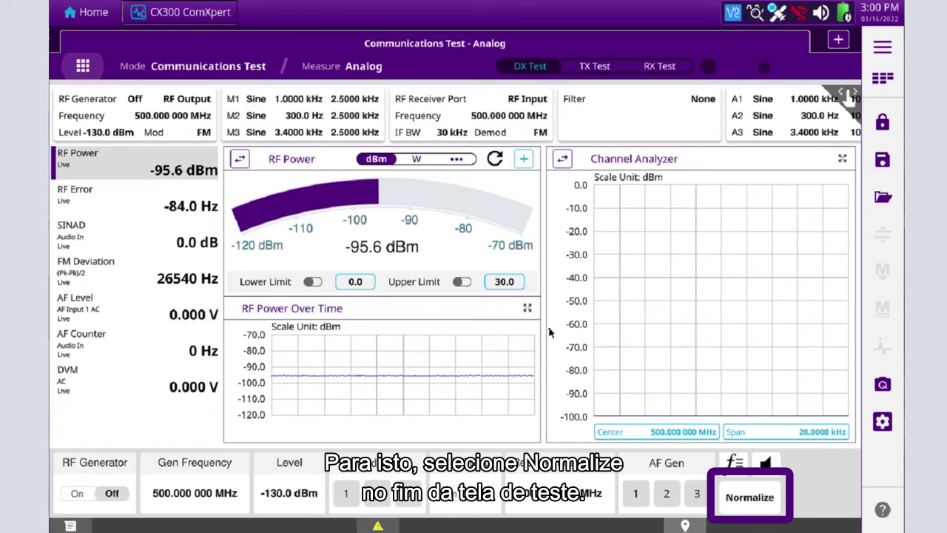
- Run a Full-range normalization until 'Normalization applied' shows, with RF power reading -96.8 dBm
left_click(753, 497)
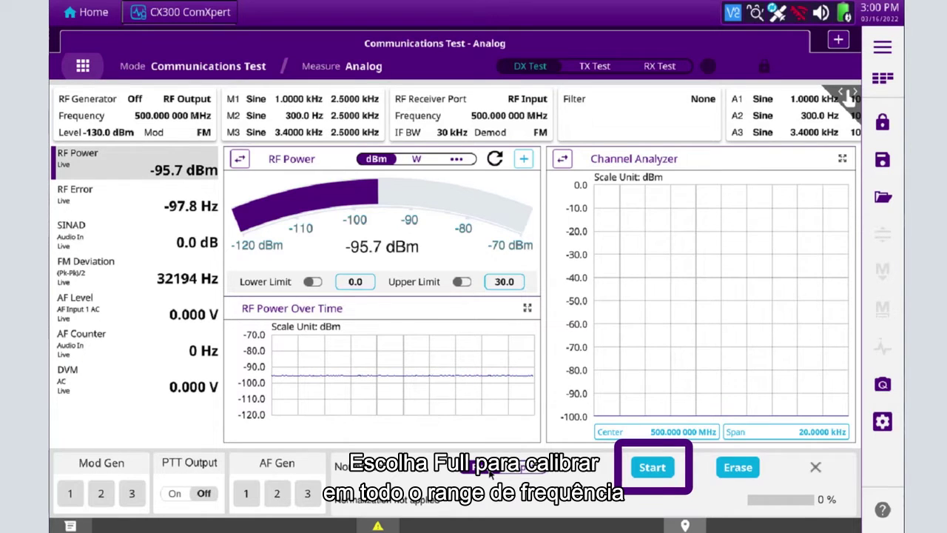
left_click(651, 474)
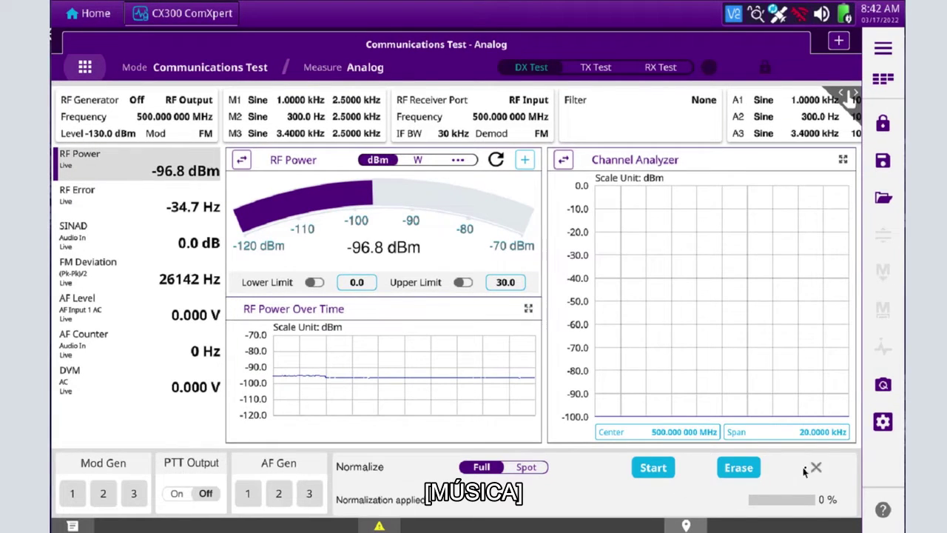
- Close the Normalize panel and route both the RF Generator and RF Receiver ports to RF Duplex
left_click(814, 468)
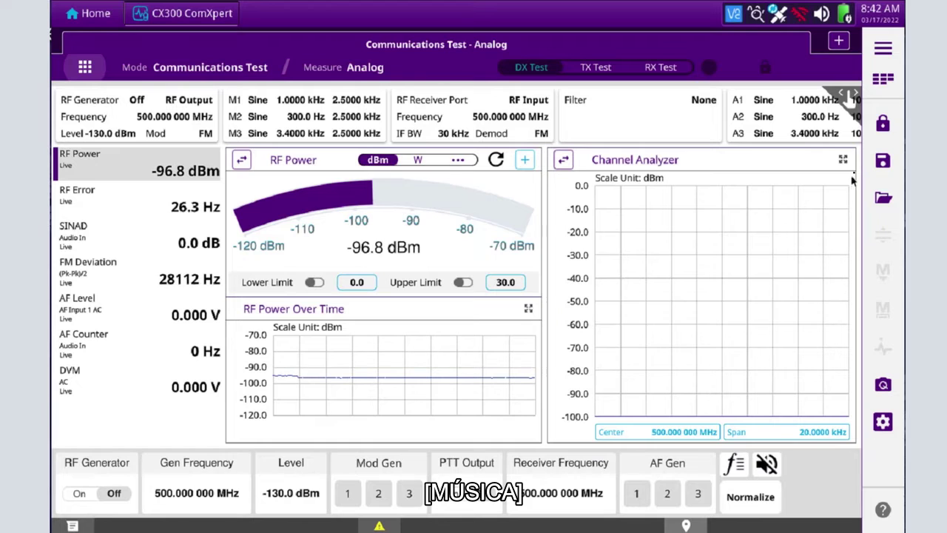
left_click(882, 80)
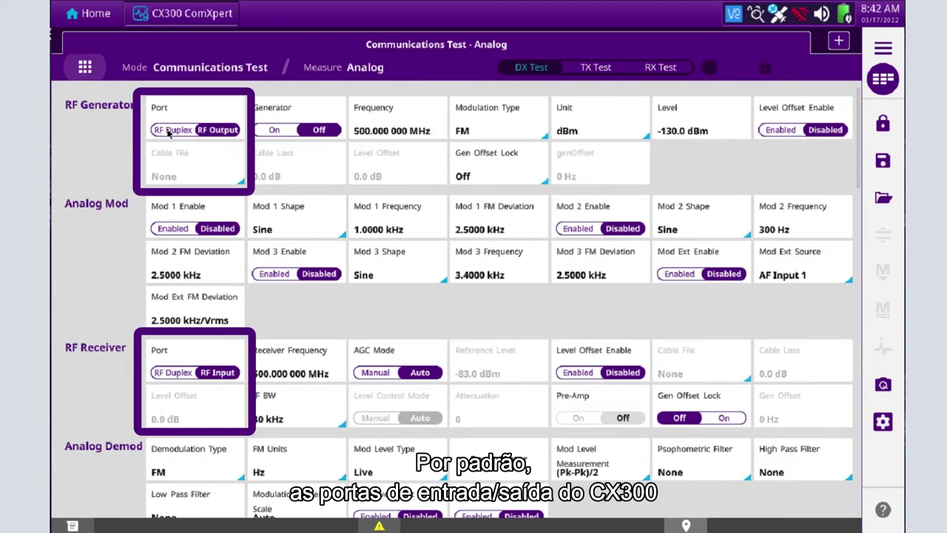
left_click(169, 131)
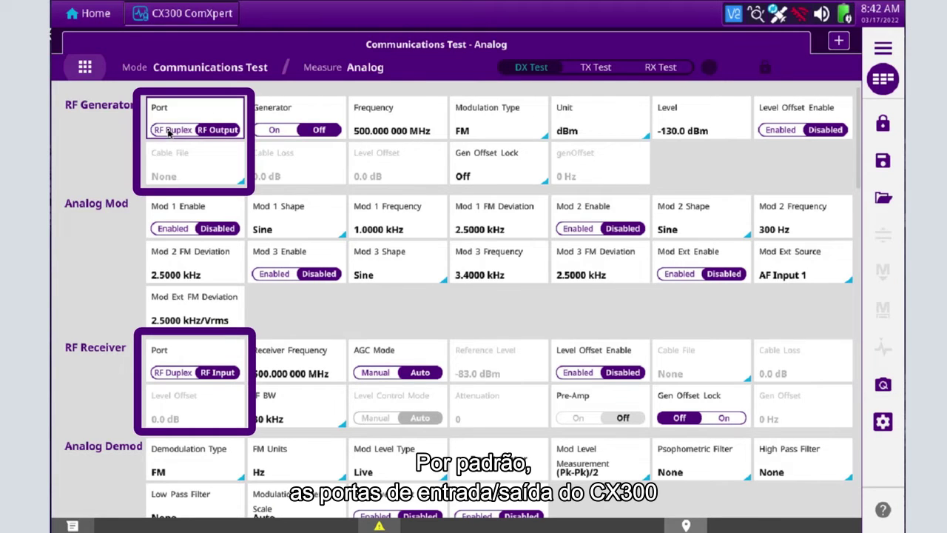
left_click(170, 130)
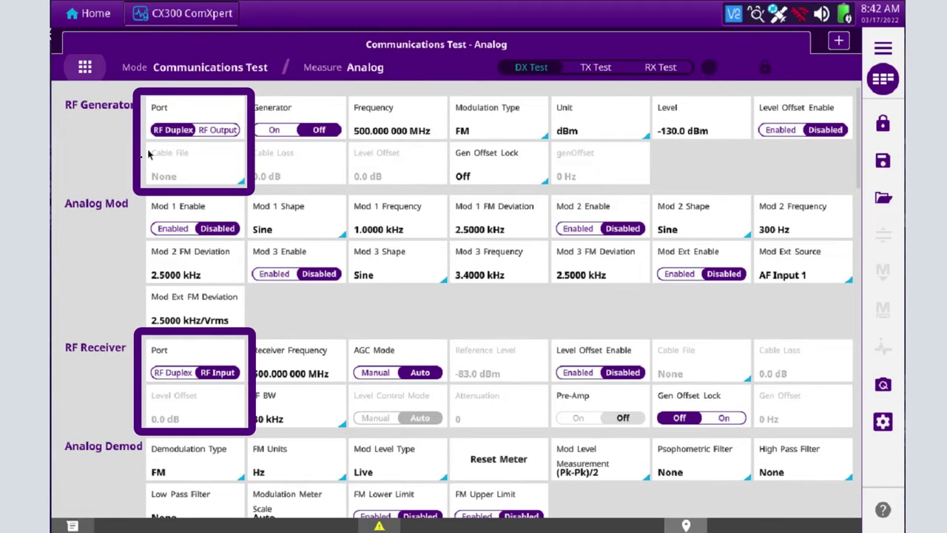
left_click(164, 378)
left_click(164, 378)
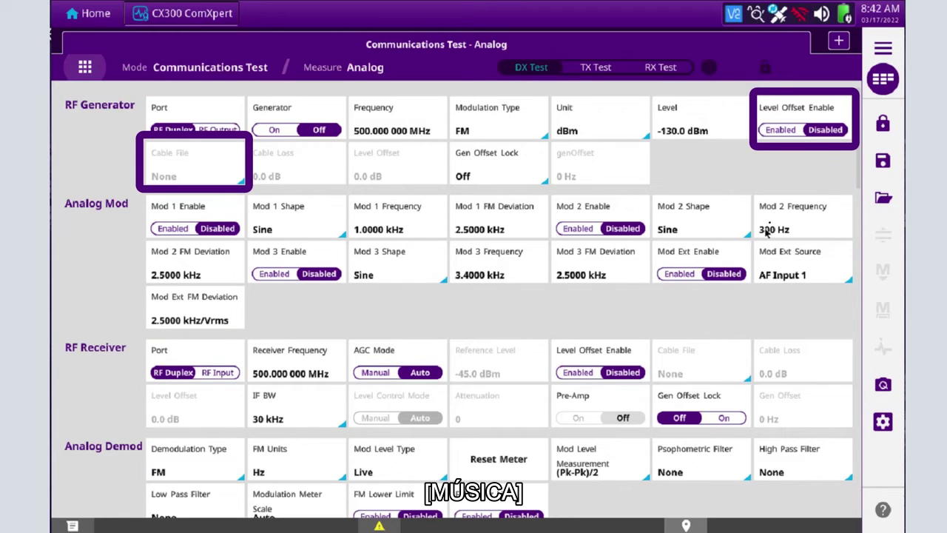
- Enable the RF Generator level offset using the Cable for Portables file (-0.3 dB)
left_click(786, 132)
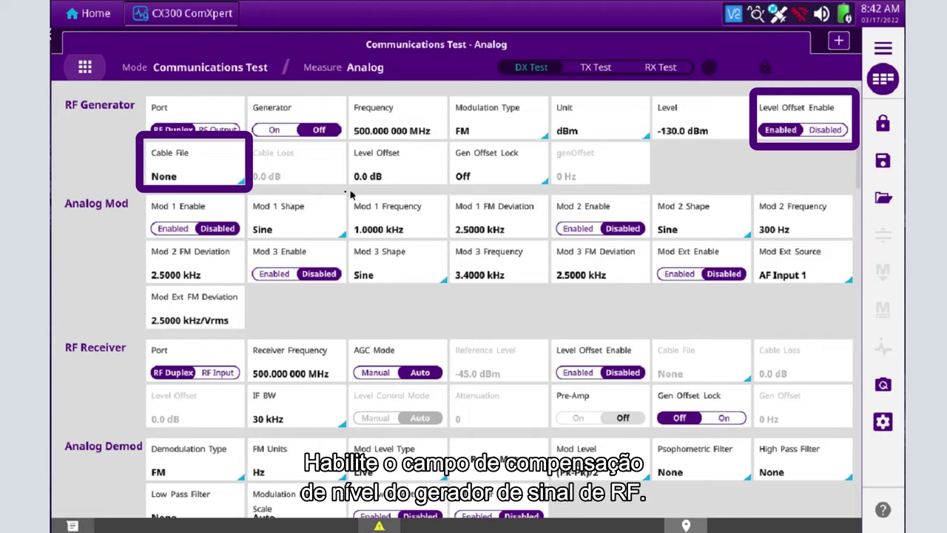
left_click(179, 175)
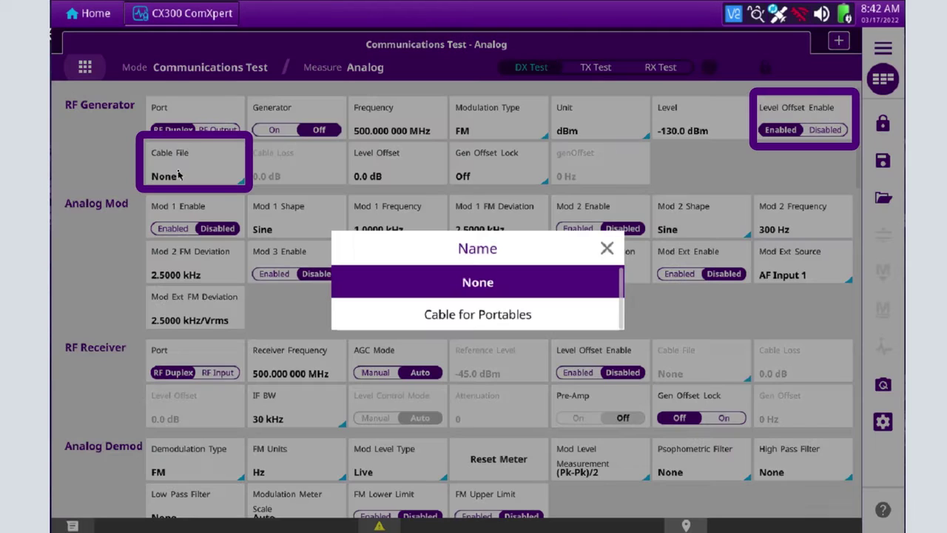
left_click(453, 317)
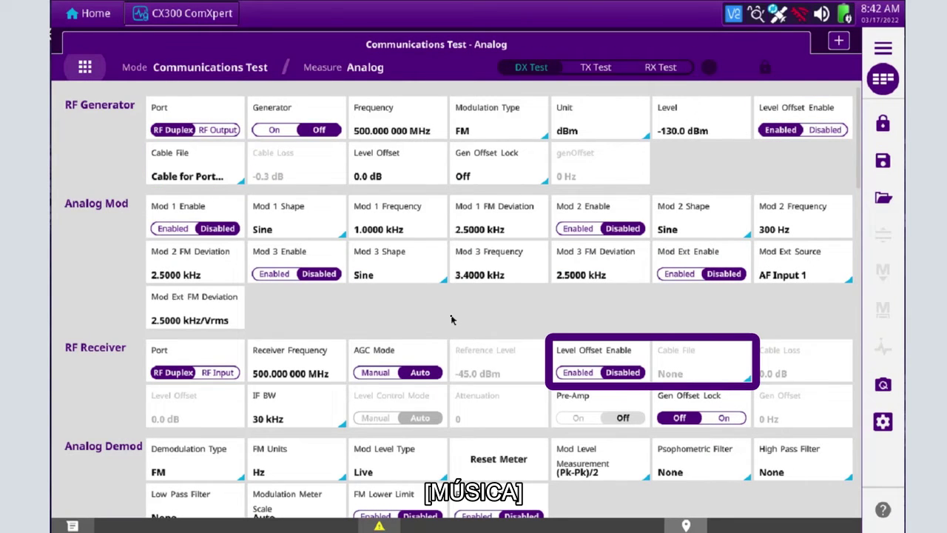
- Enable the RF Receiver level offset using the Cable for Portables file (-0.3 dB)
left_click(576, 373)
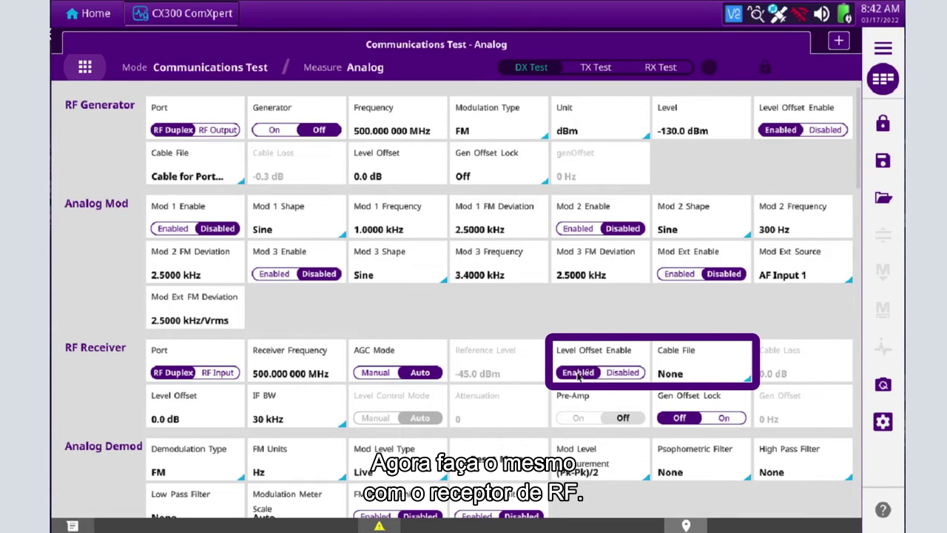
left_click(681, 370)
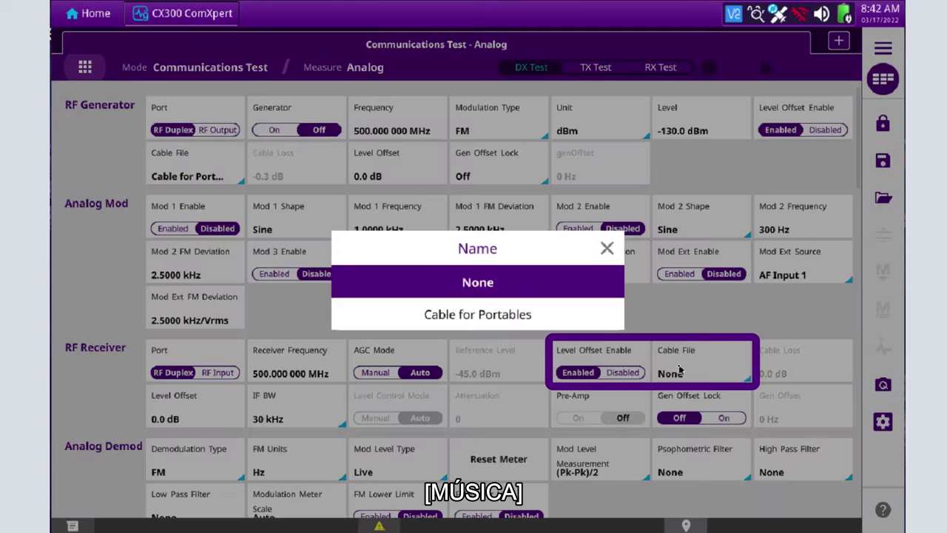
left_click(527, 316)
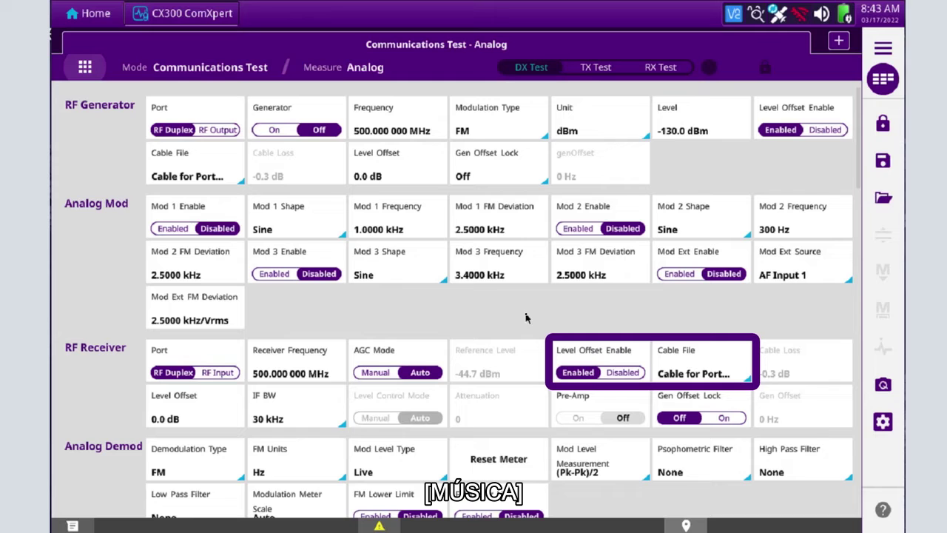
- Set the Channel Analyzer top of scale to 40 dBm, then restore the multi-panel layout
left_click(883, 80)
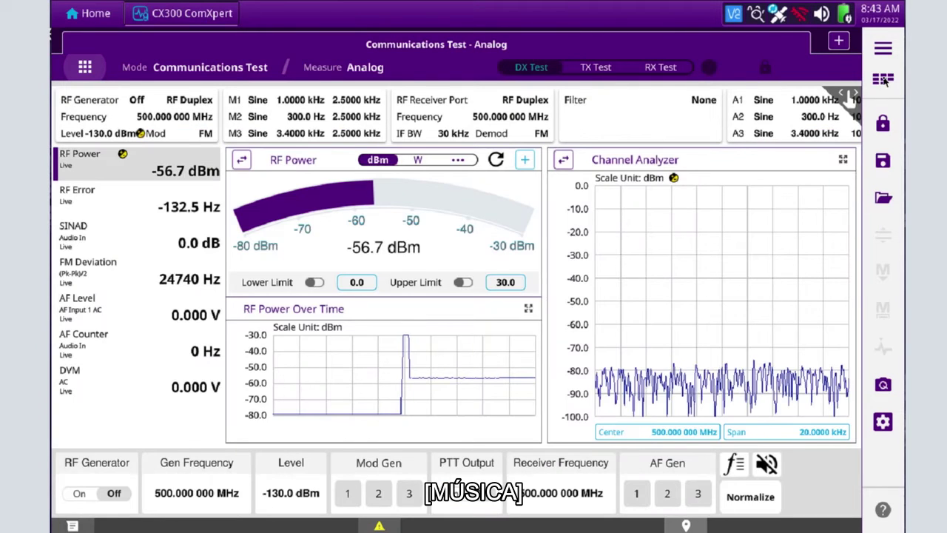
left_click(843, 162)
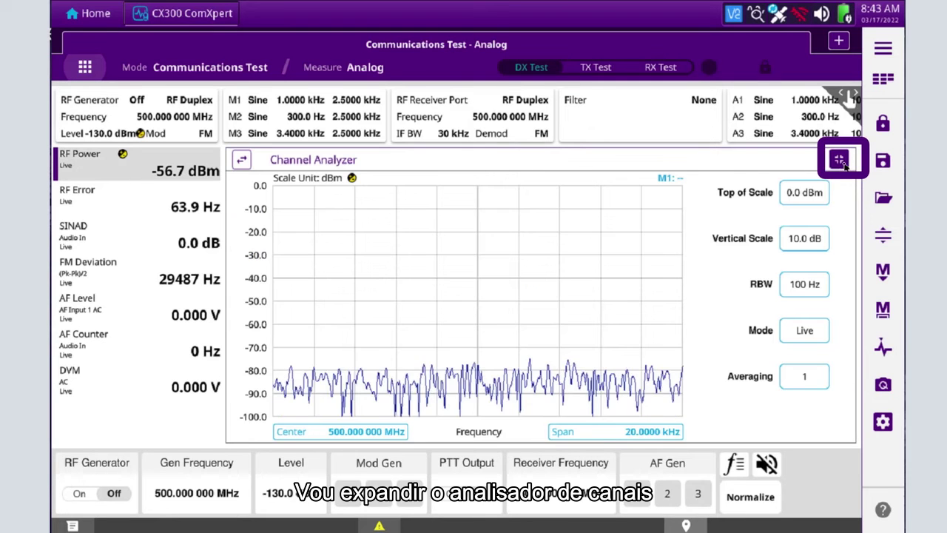
left_click(803, 200)
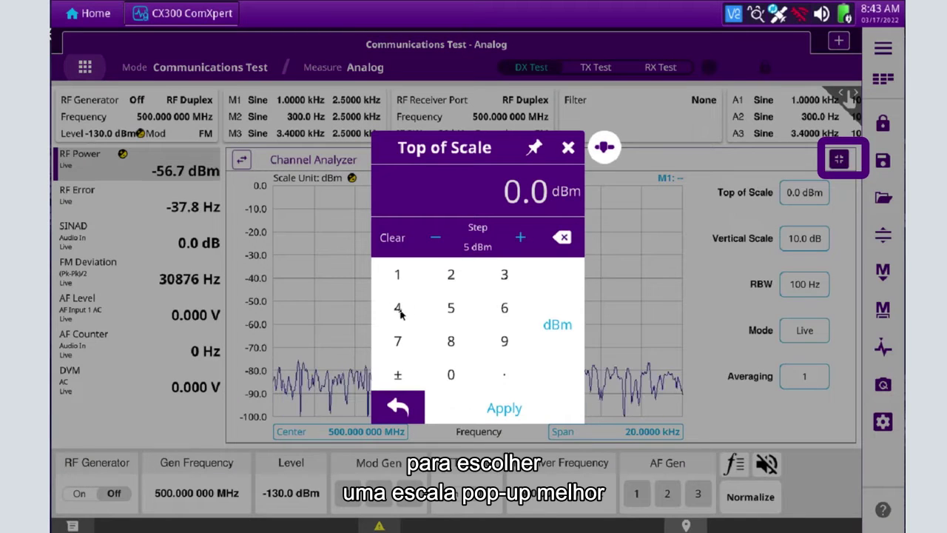
left_click(397, 309)
left_click(450, 374)
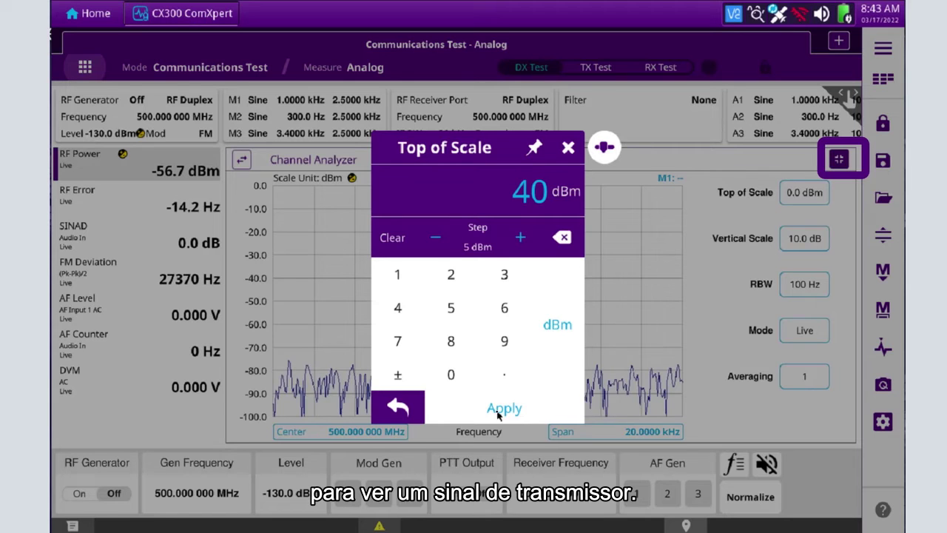
left_click(550, 407)
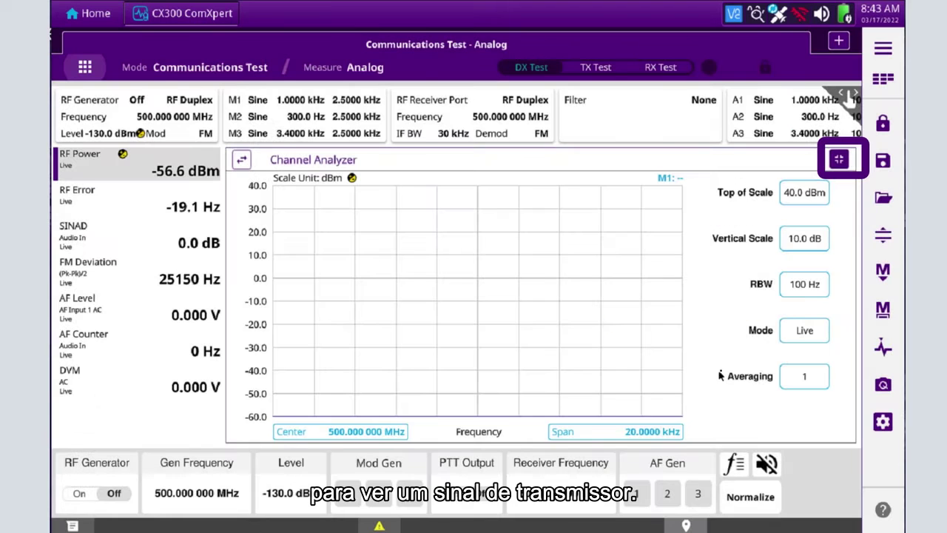
left_click(839, 161)
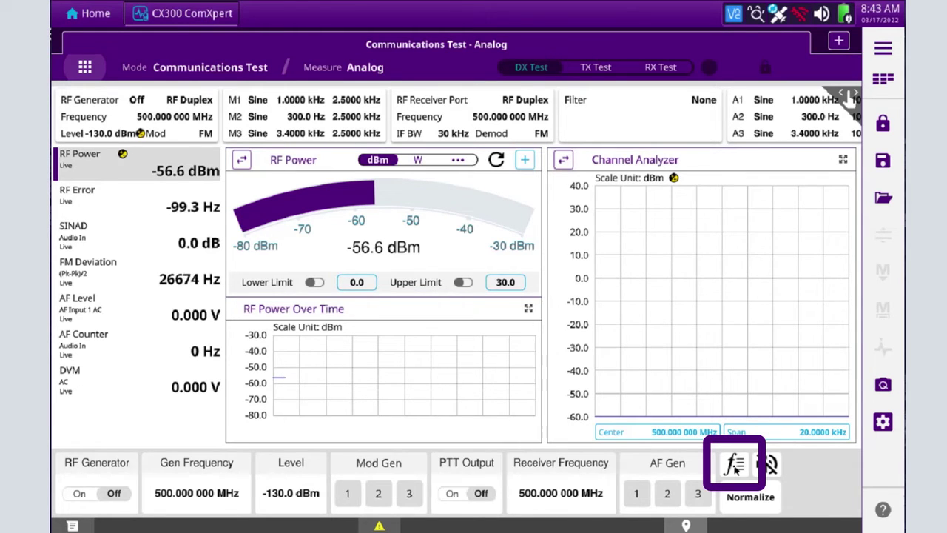
- Load the 800 MHz Band.csv frequency list, tuning to entry F1 at 764.0125 MHz
left_click(735, 468)
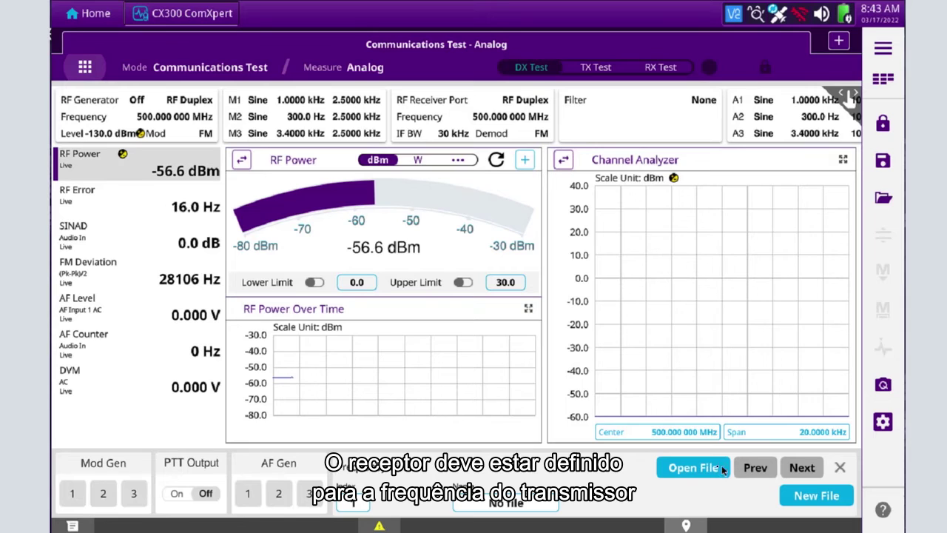
left_click(705, 470)
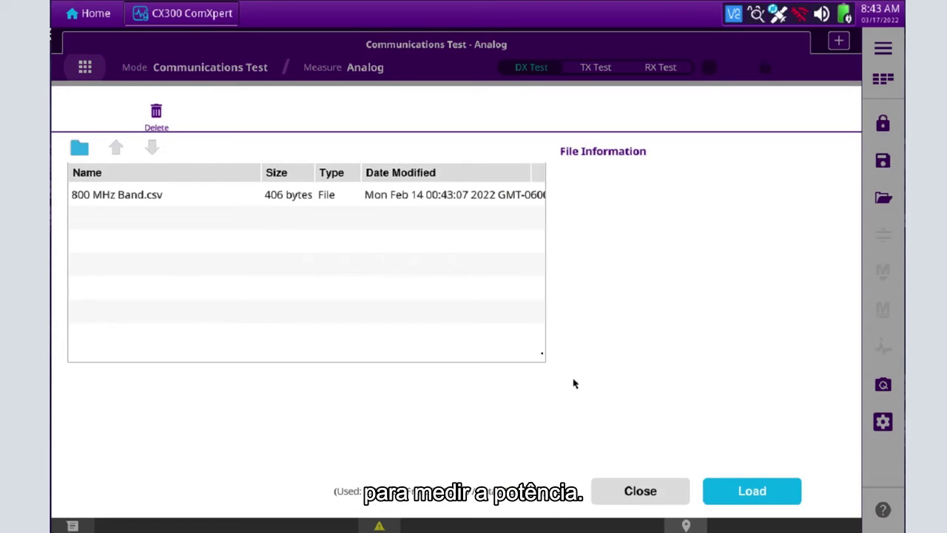
left_click(142, 202)
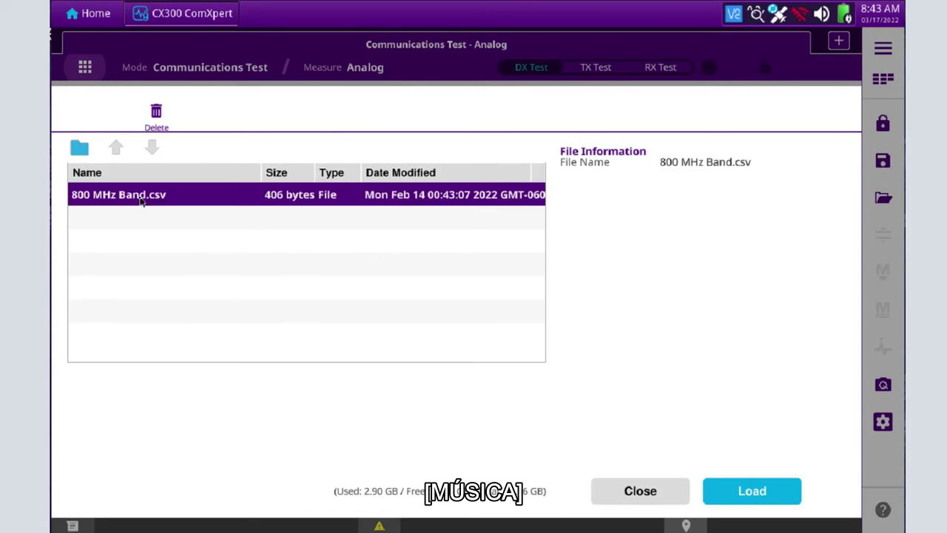
left_click(740, 492)
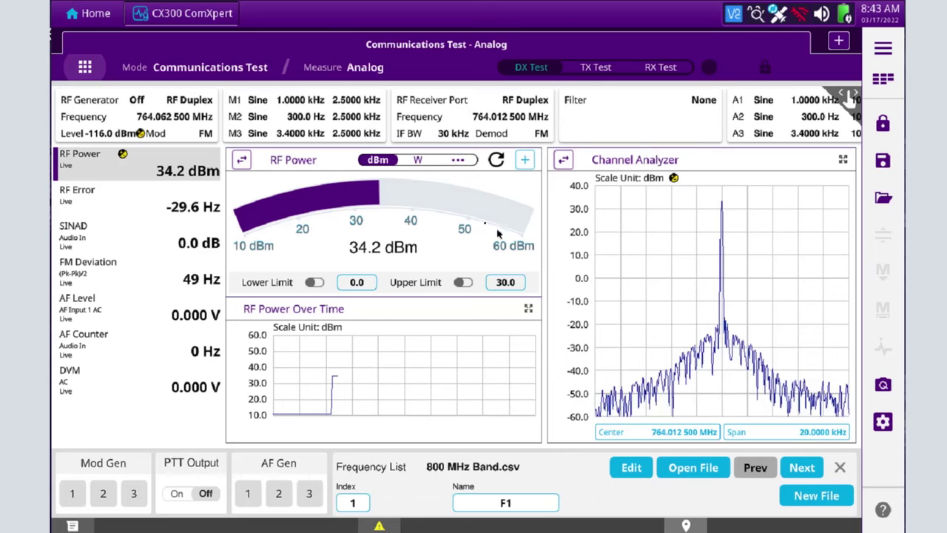
- Switch the RF Power unit from dBm to W, now reading 2.6 W
left_click(420, 160)
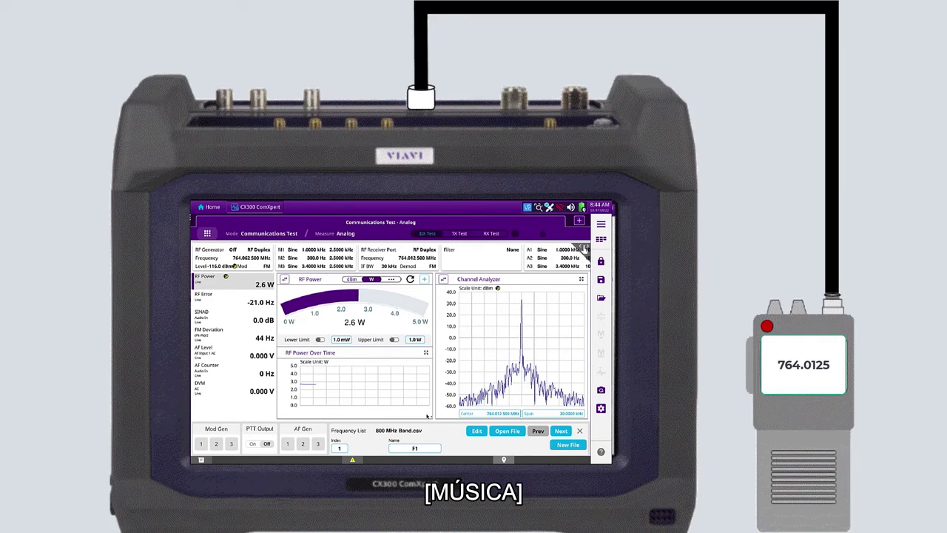
- Step forward through the frequency list entries with Next, five times in a row
left_click(561, 431)
left_click(561, 431)
left_click(561, 432)
left_click(561, 432)
left_click(561, 432)
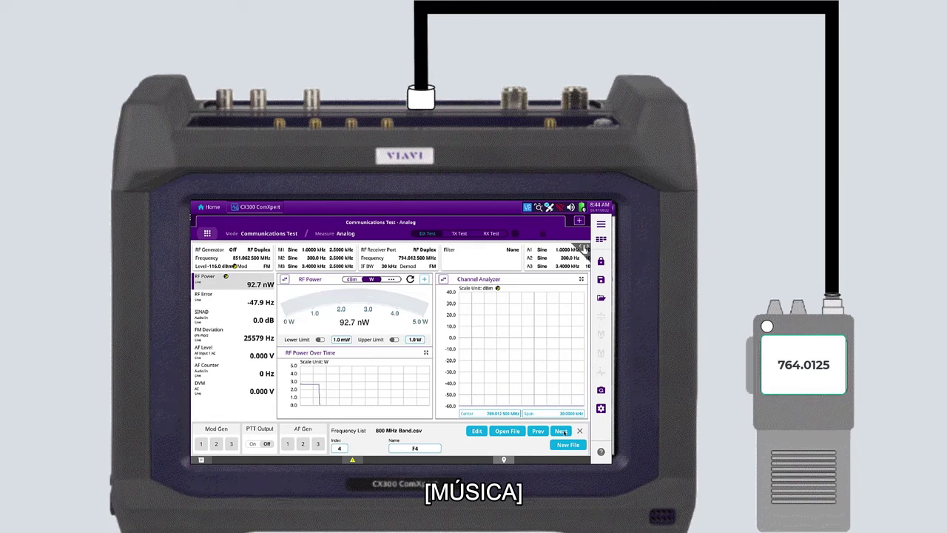
left_click(561, 431)
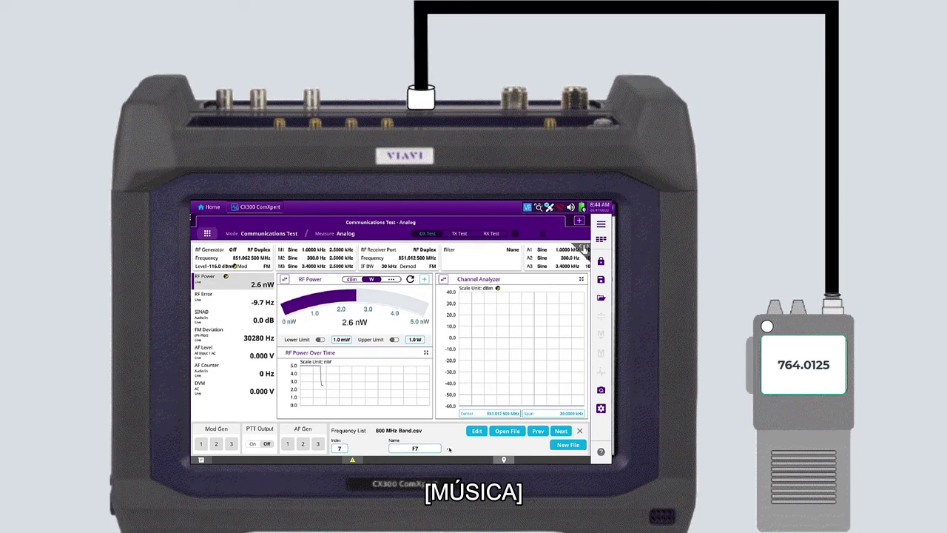